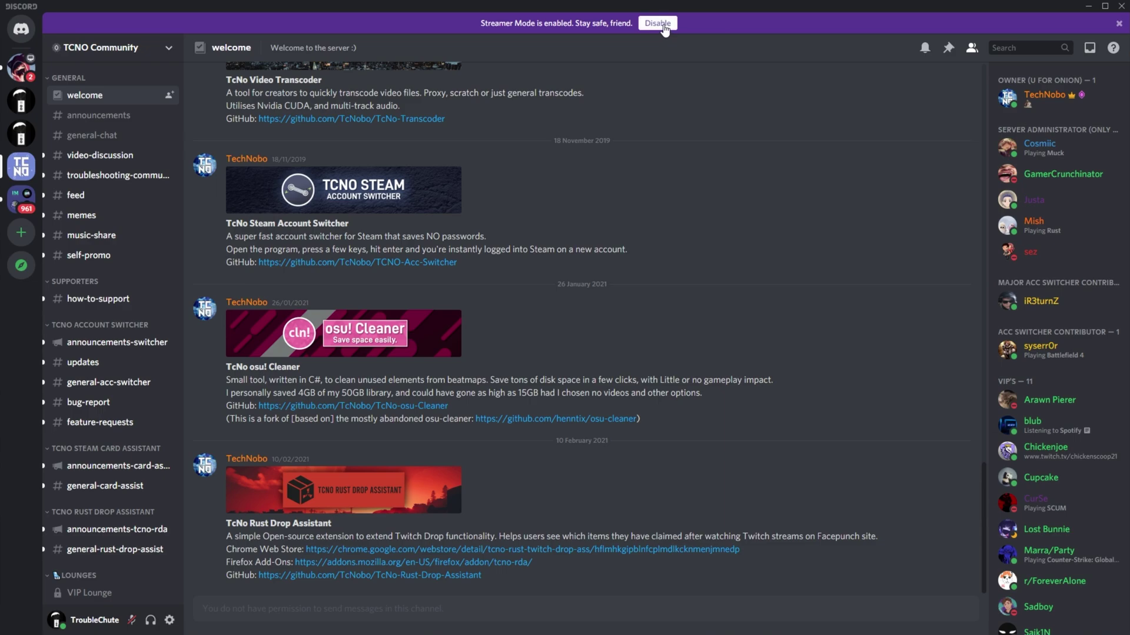
Turn off Streamer Mode and review the current Nitro plan and available perks under Subscriptions in the user settings.
left_click(659, 26)
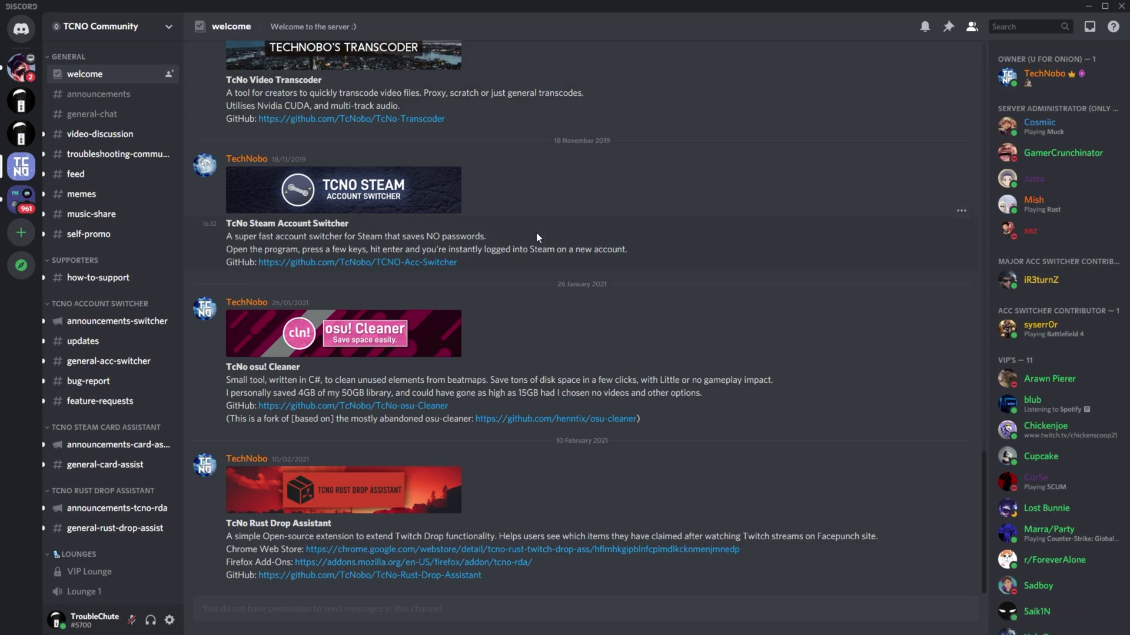
left_click(169, 620)
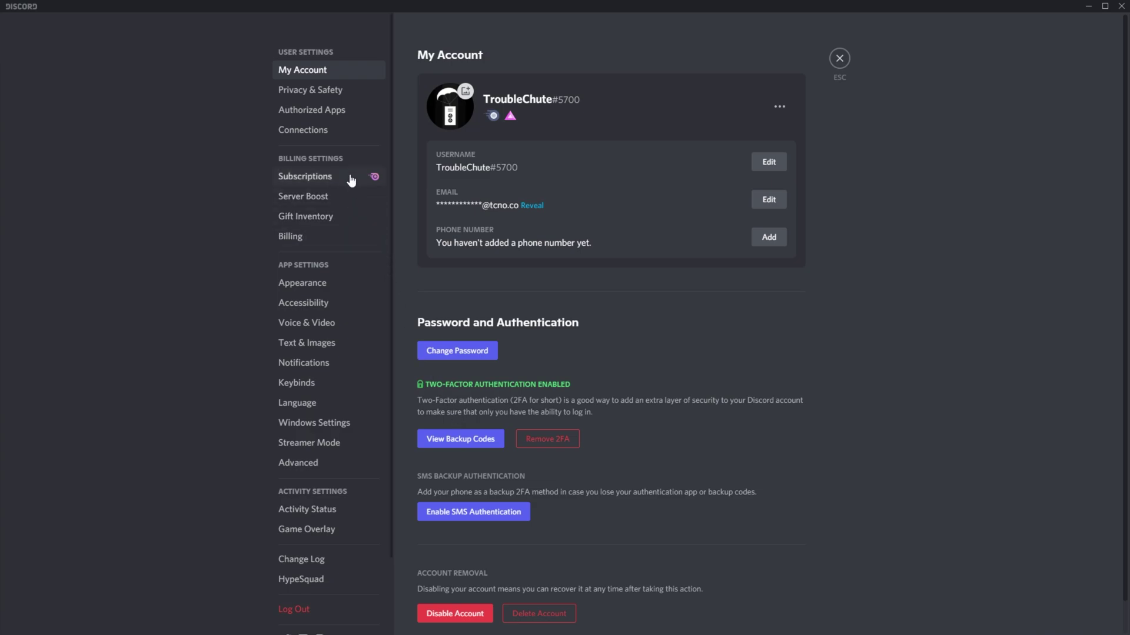
mouse_move(488, 127)
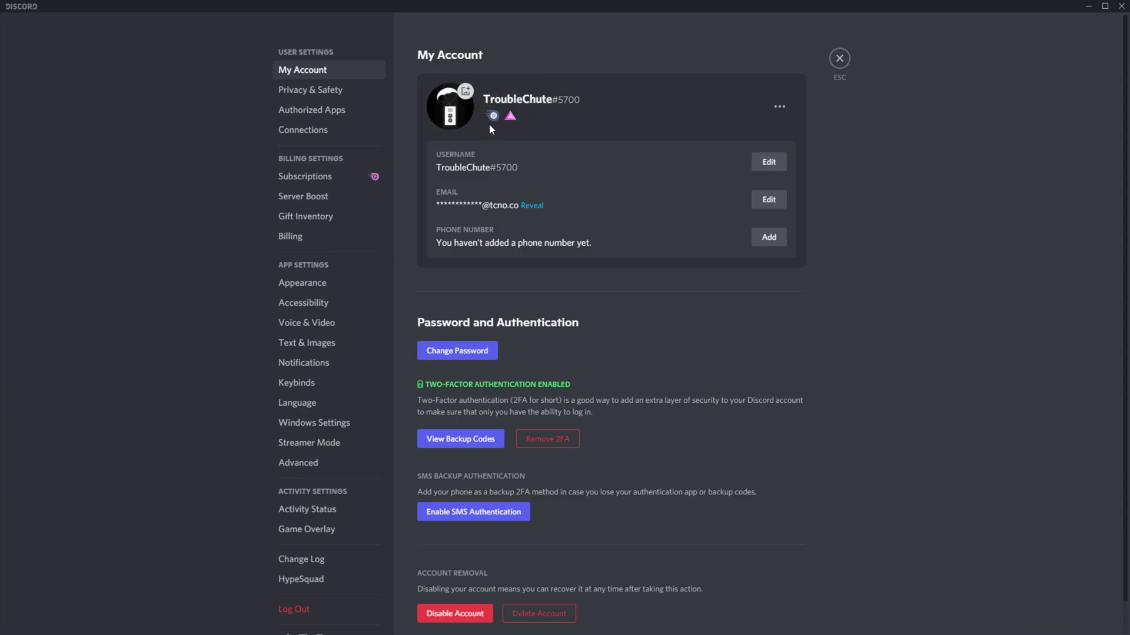
left_click(349, 177)
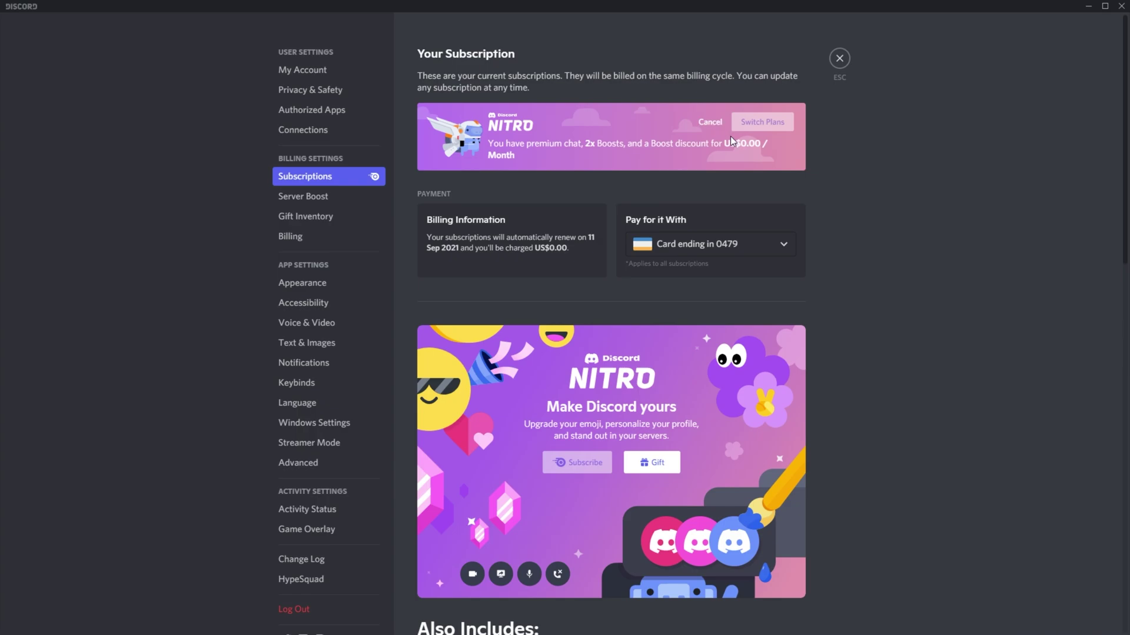
scroll(730, 136, "down", 12)
scroll(730, 137, "down", 3)
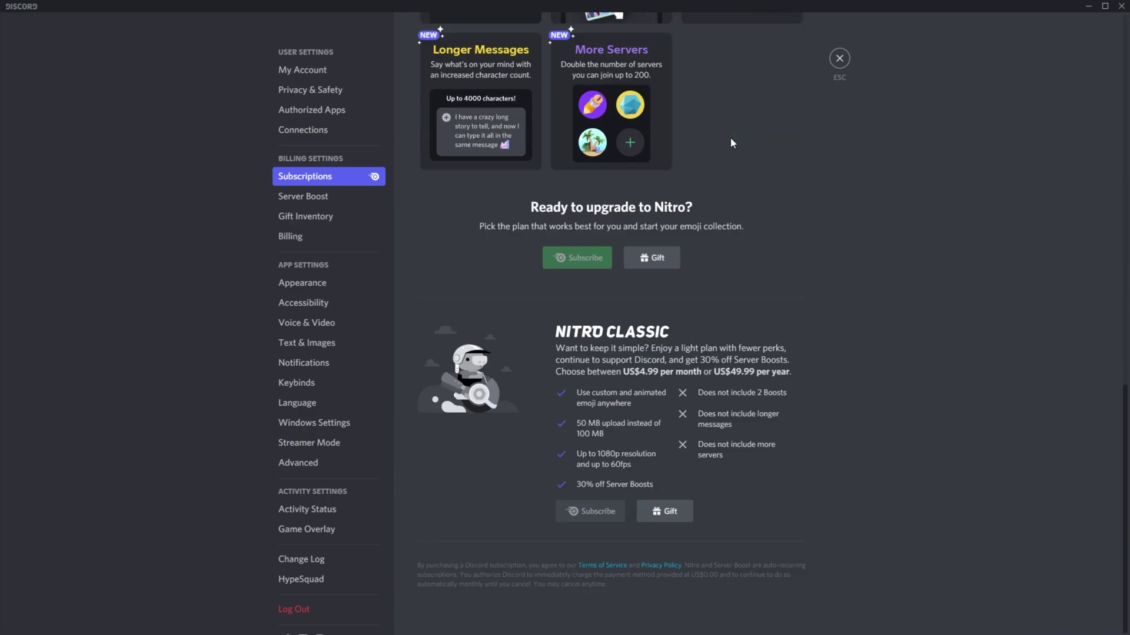
scroll(729, 136, "up", 15)
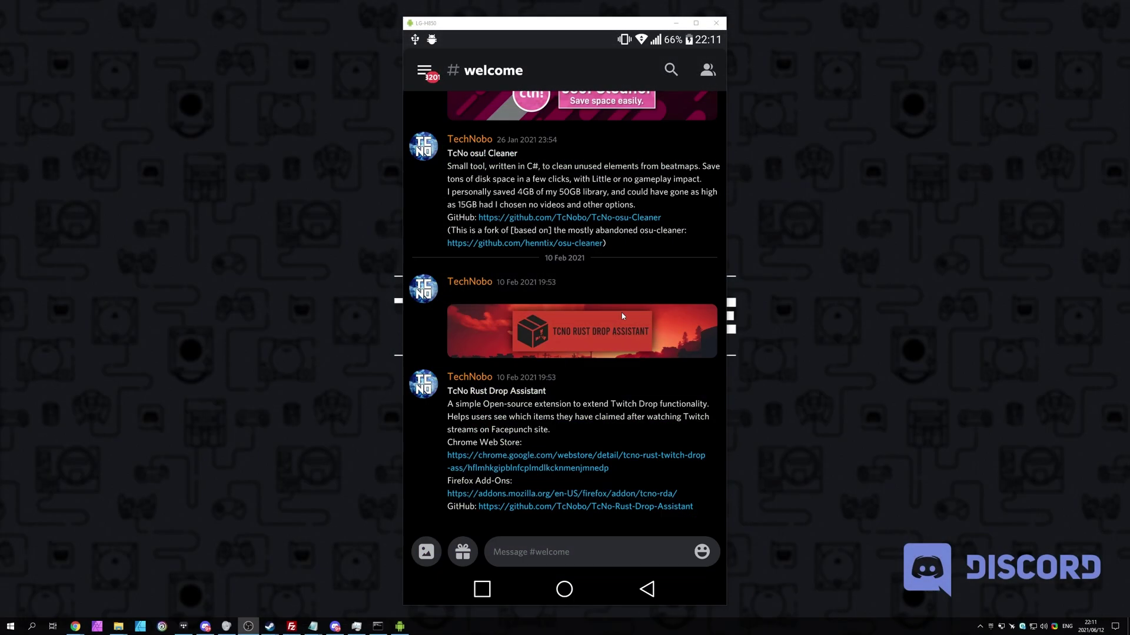
In Discord on the mirrored Android phone, view the Nitro subscription under Manage Subscription in User Settings.
left_click(431, 78)
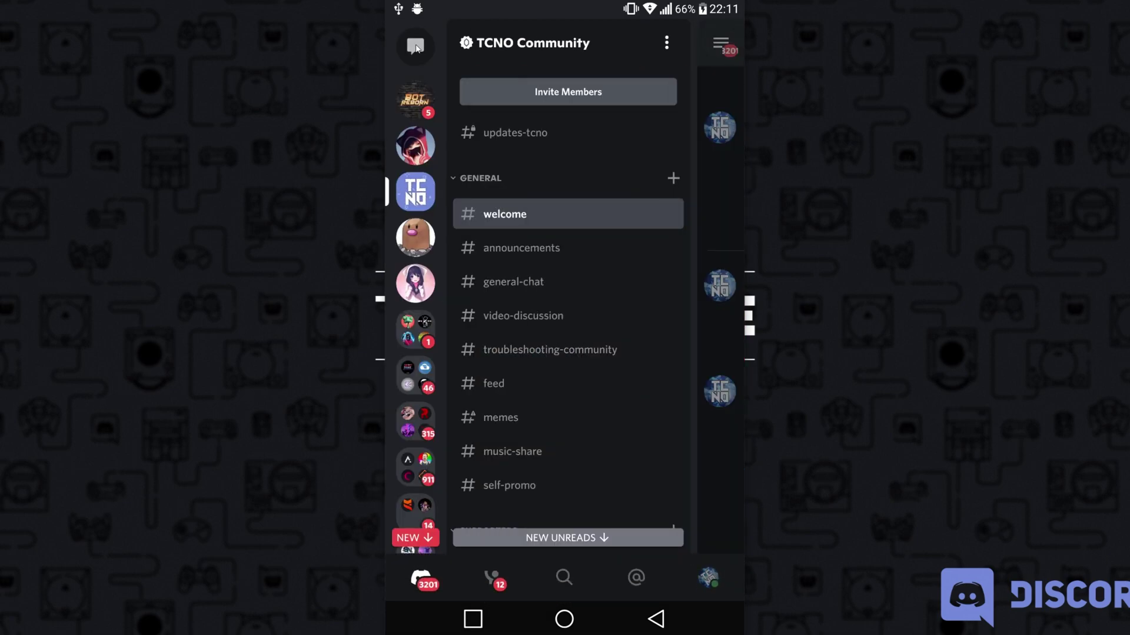
left_click(714, 576)
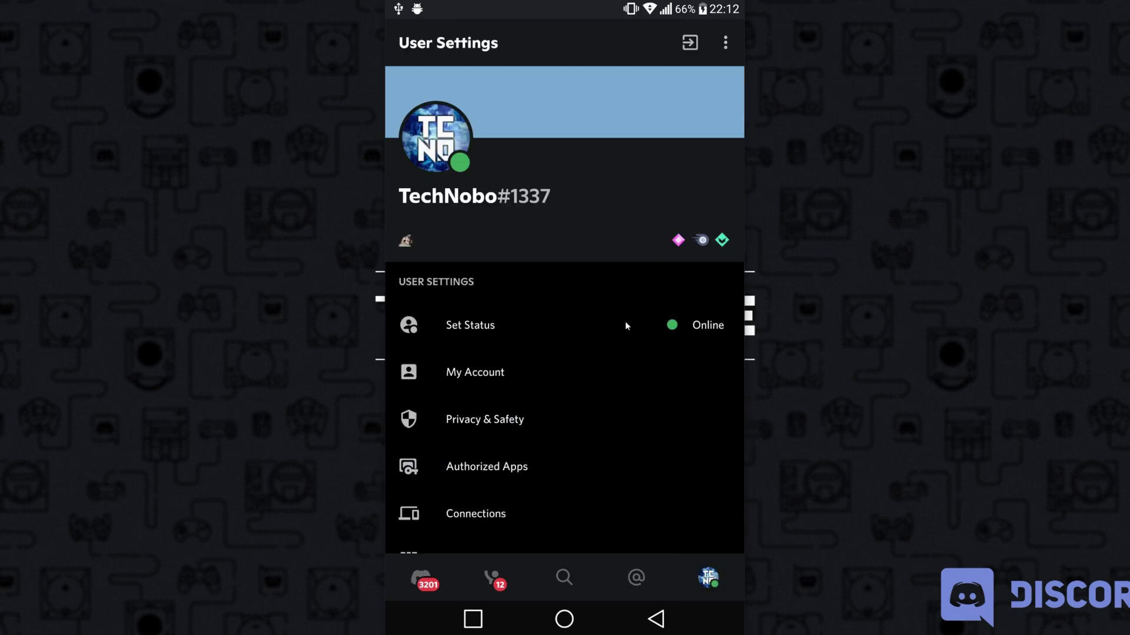
left_click_drag(640, 497, 625, 101)
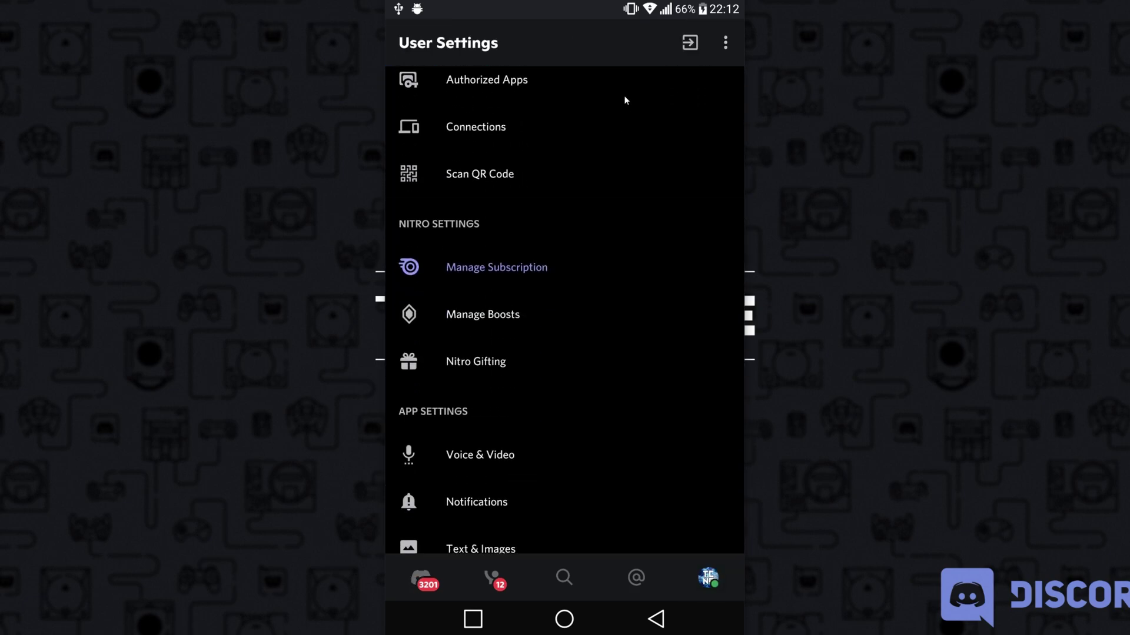
left_click(504, 272)
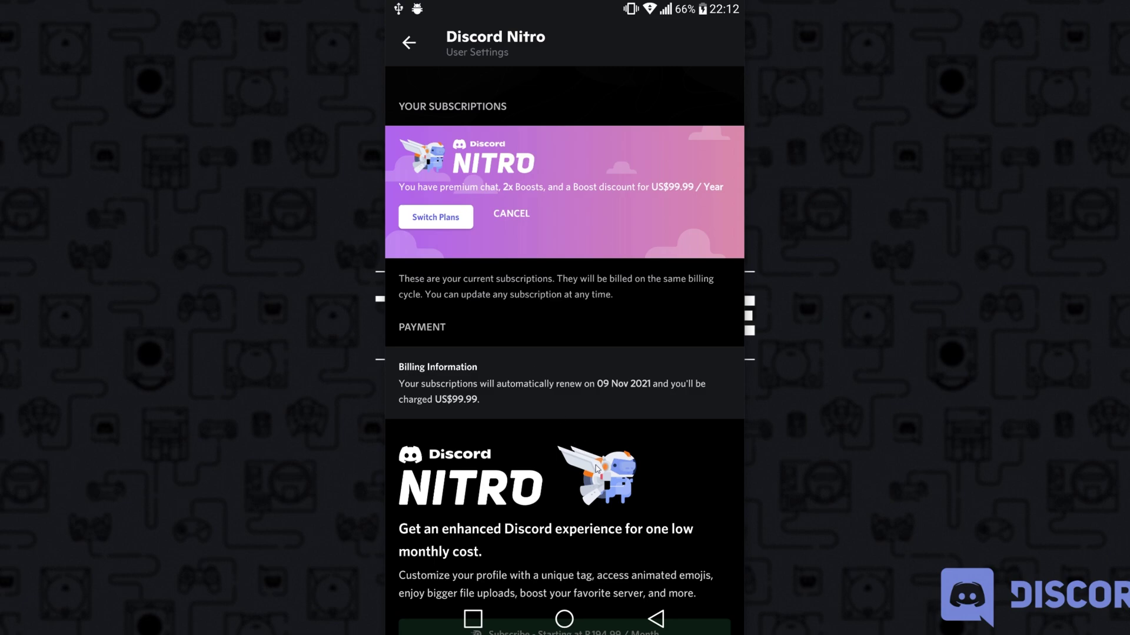
left_click_drag(606, 458, 586, 369)
scroll(573, 182, "up", 2)
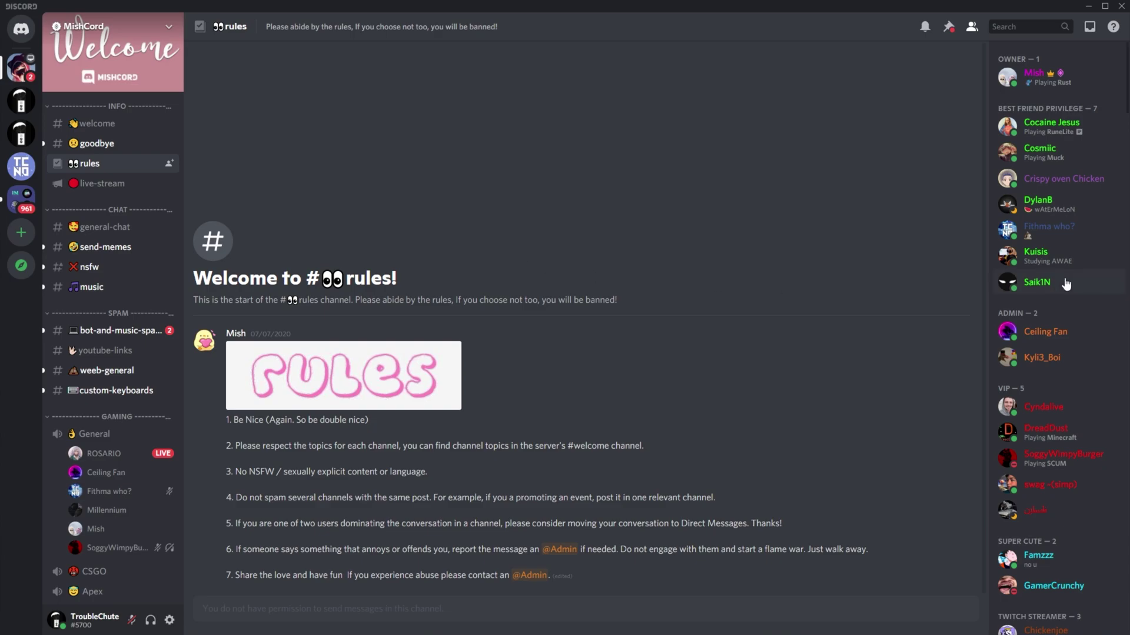
Find the own account in the MishCord member list on the desktop and check its server boost badge.
scroll(1074, 262, "down", 10)
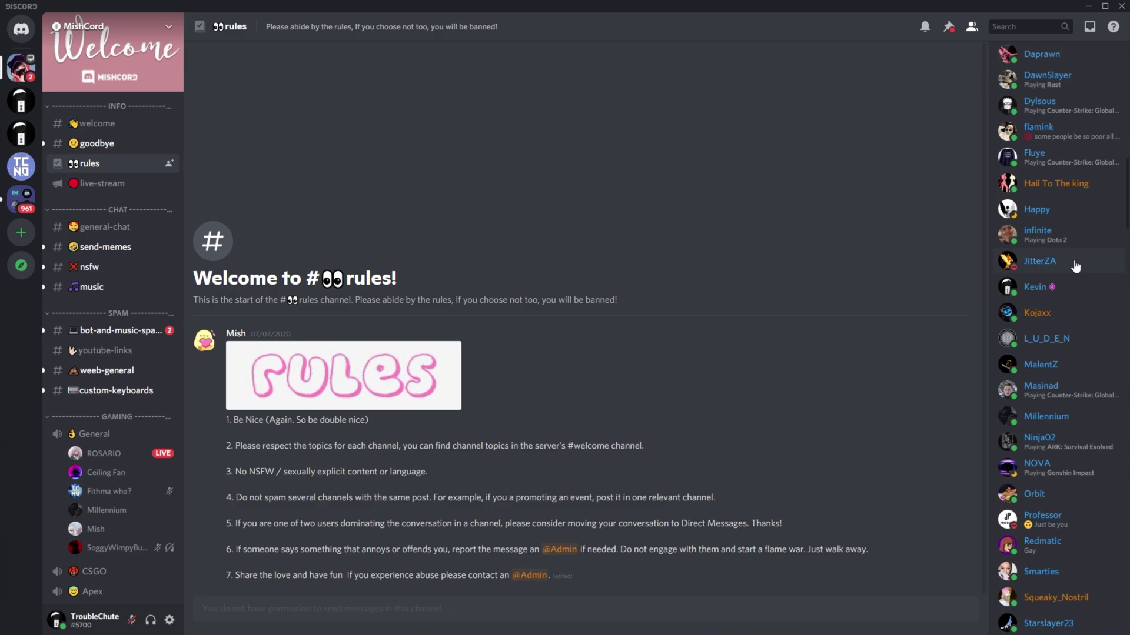
scroll(1074, 262, "down", 3)
mouse_move(1053, 352)
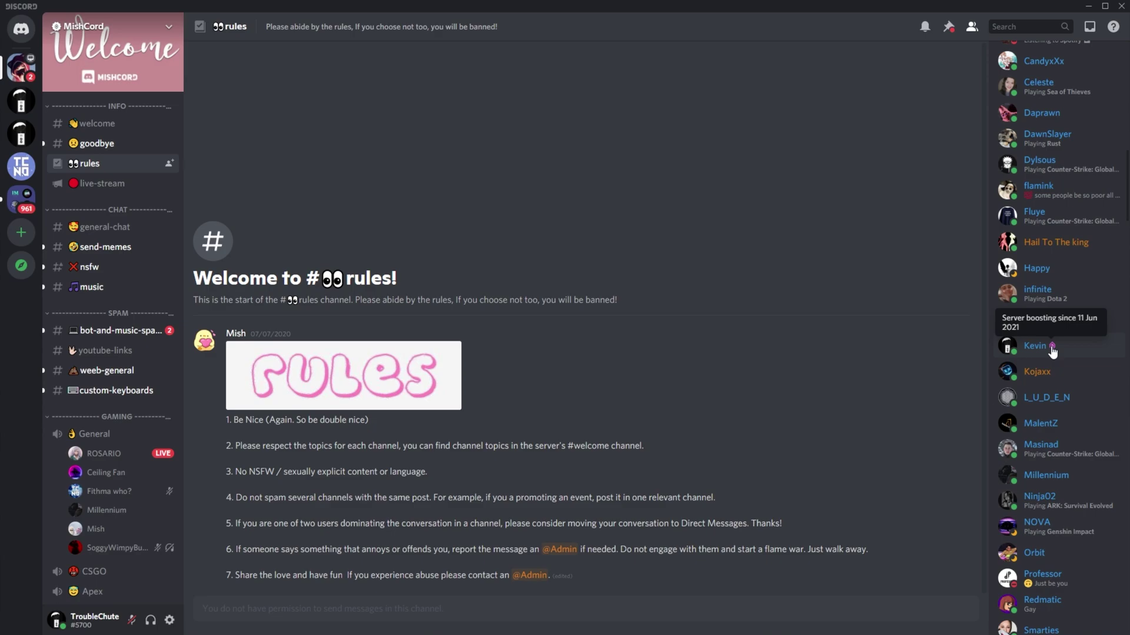
Cancel the Nitro Monthly subscription from the Subscriptions settings, reviewing the subscription details before confirming, and close the settings.
left_click(170, 620)
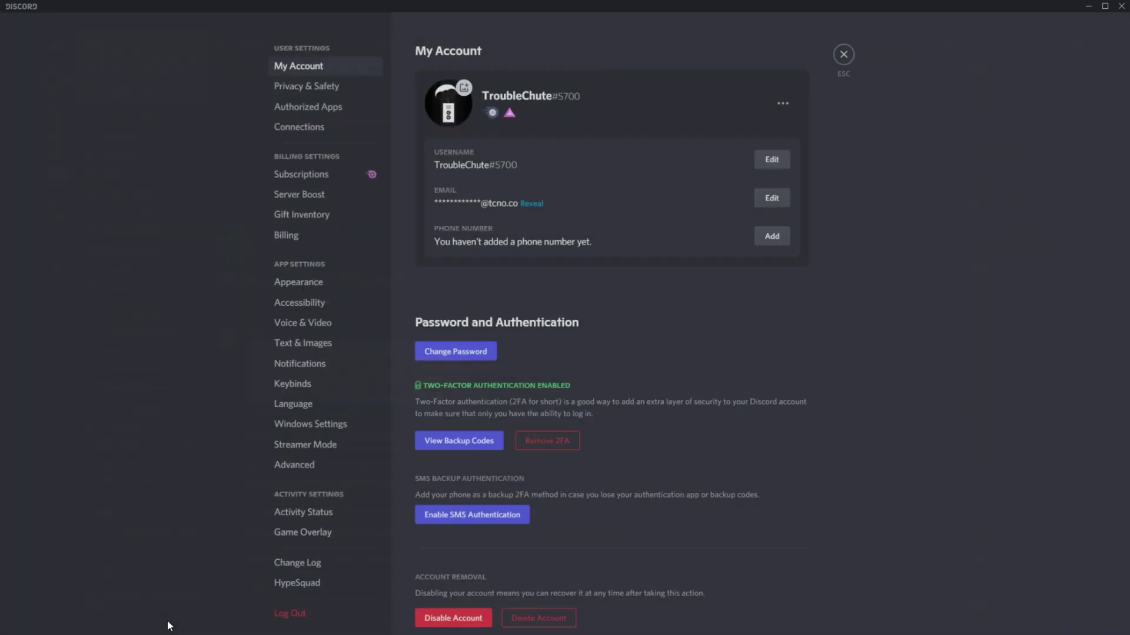
left_click(349, 175)
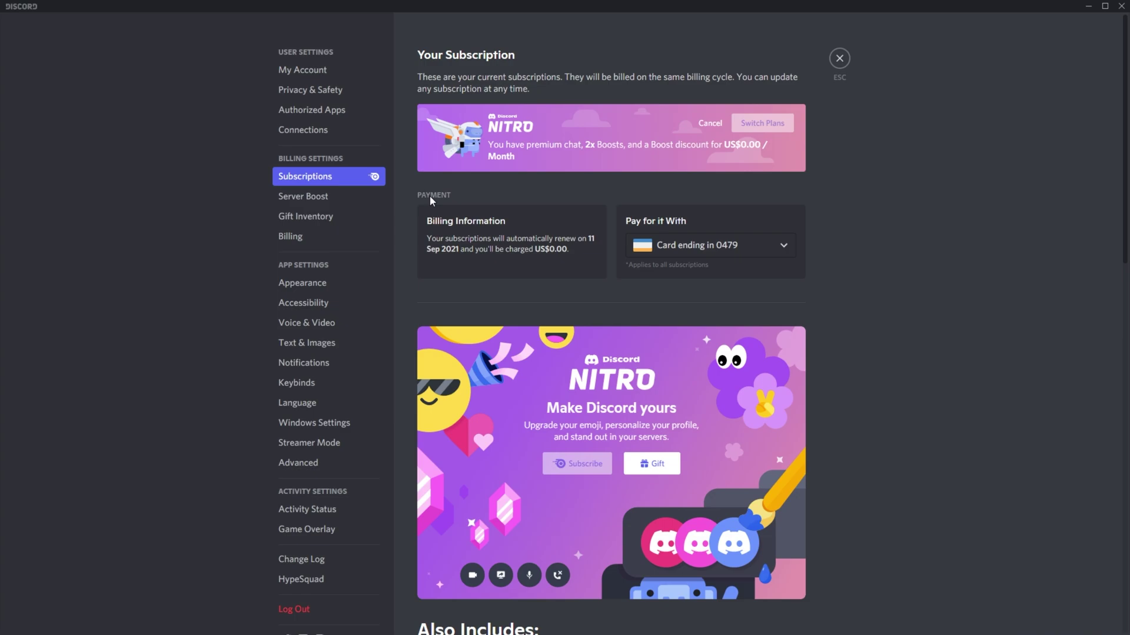
left_click(709, 125)
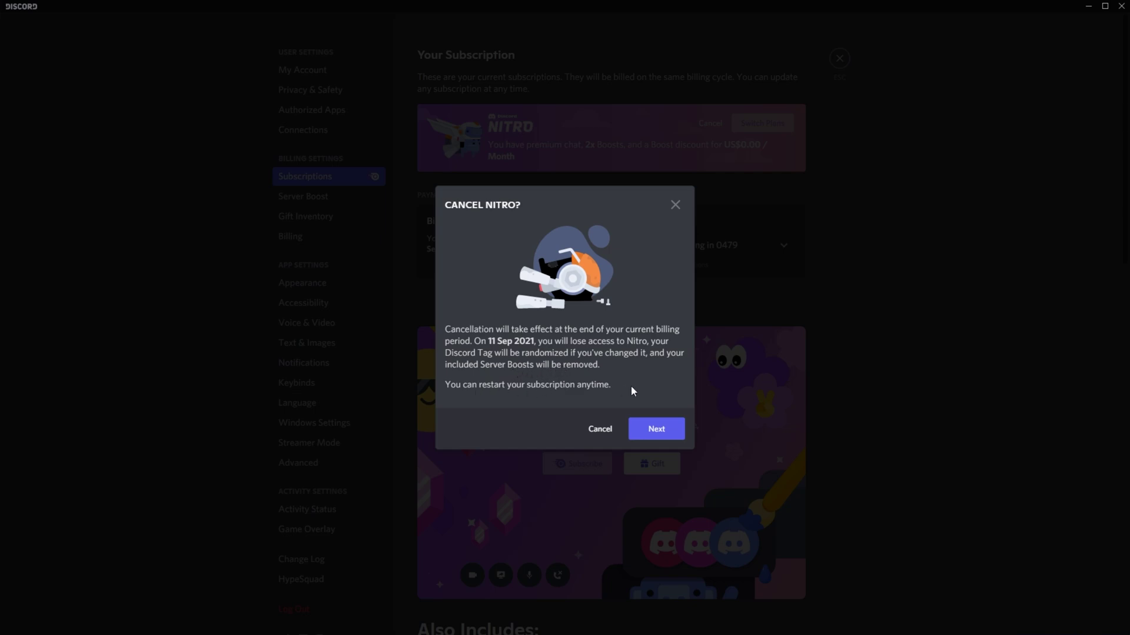
left_click(654, 429)
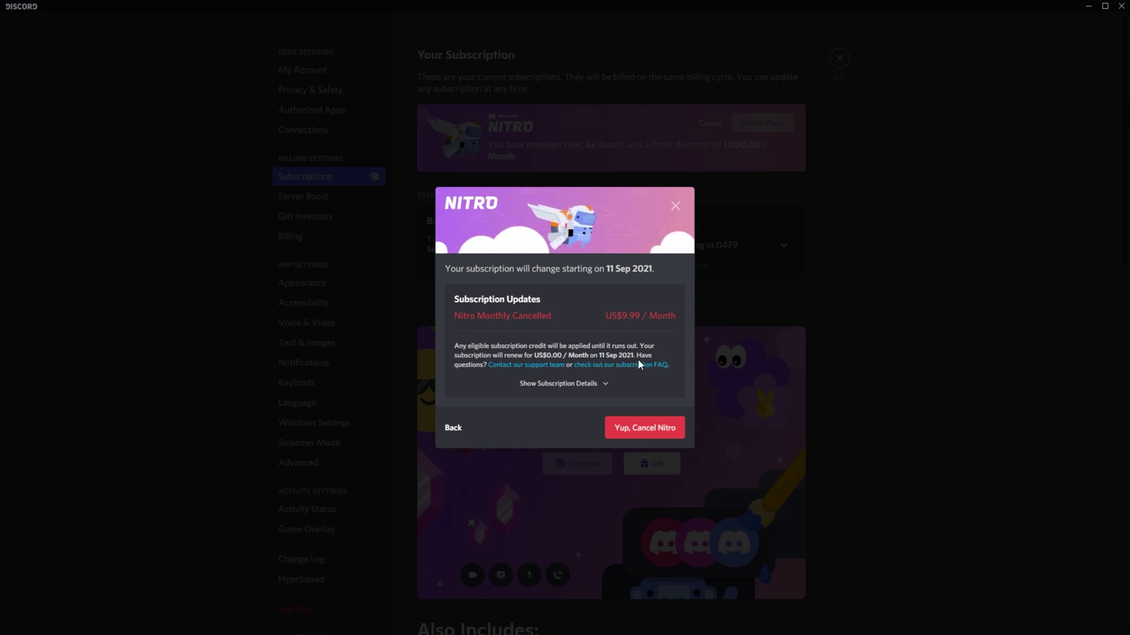
left_click(592, 384)
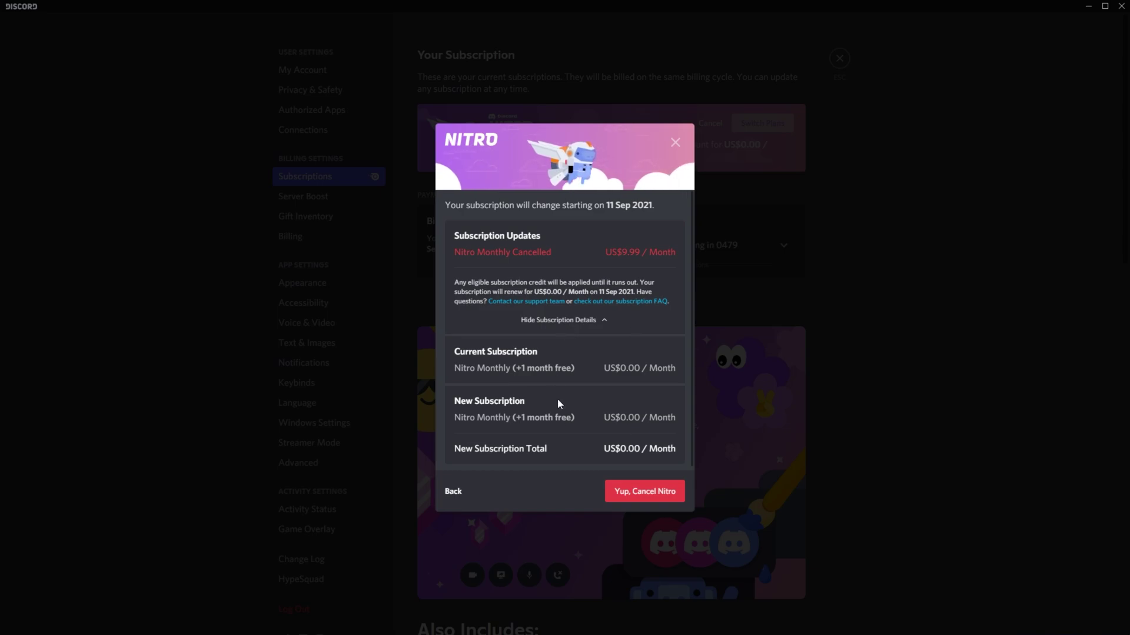
left_click(588, 322)
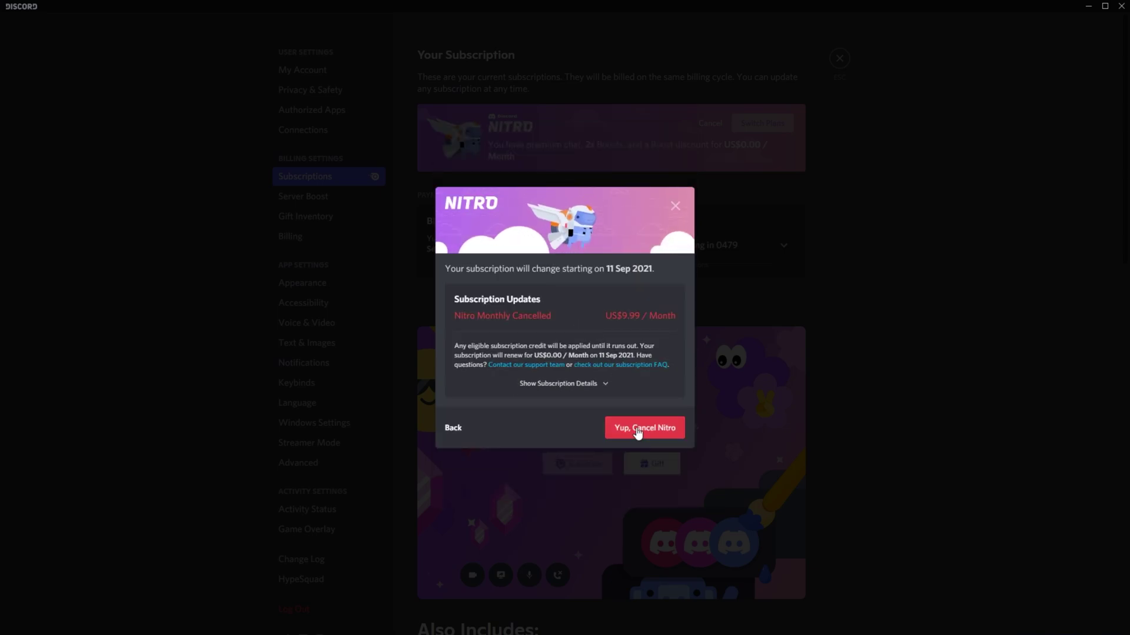
left_click(636, 429)
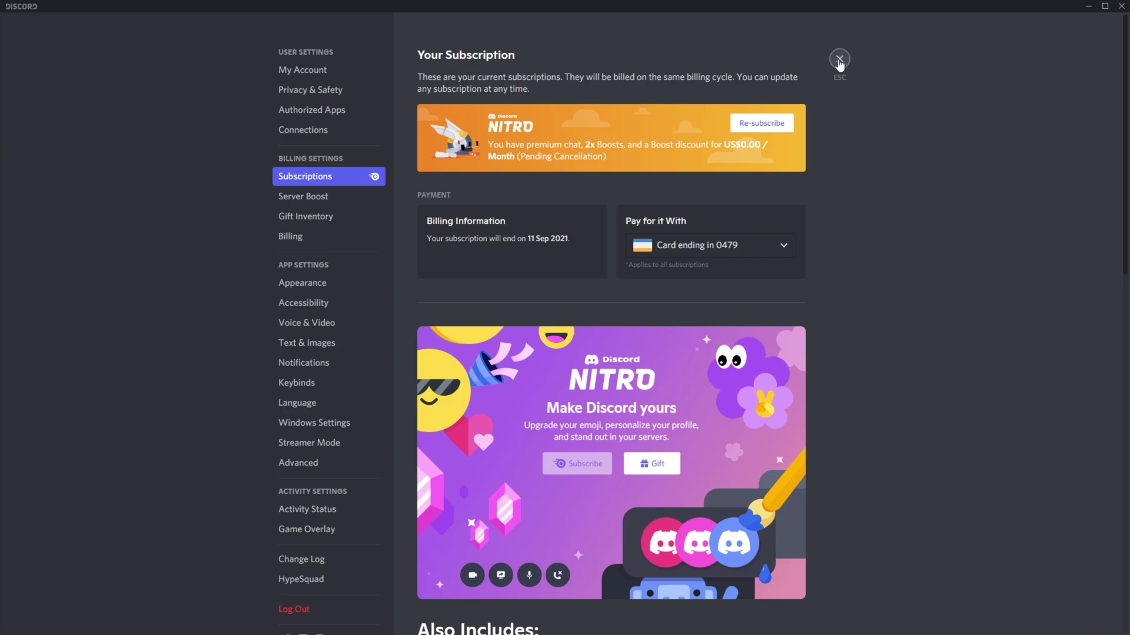
left_click(839, 59)
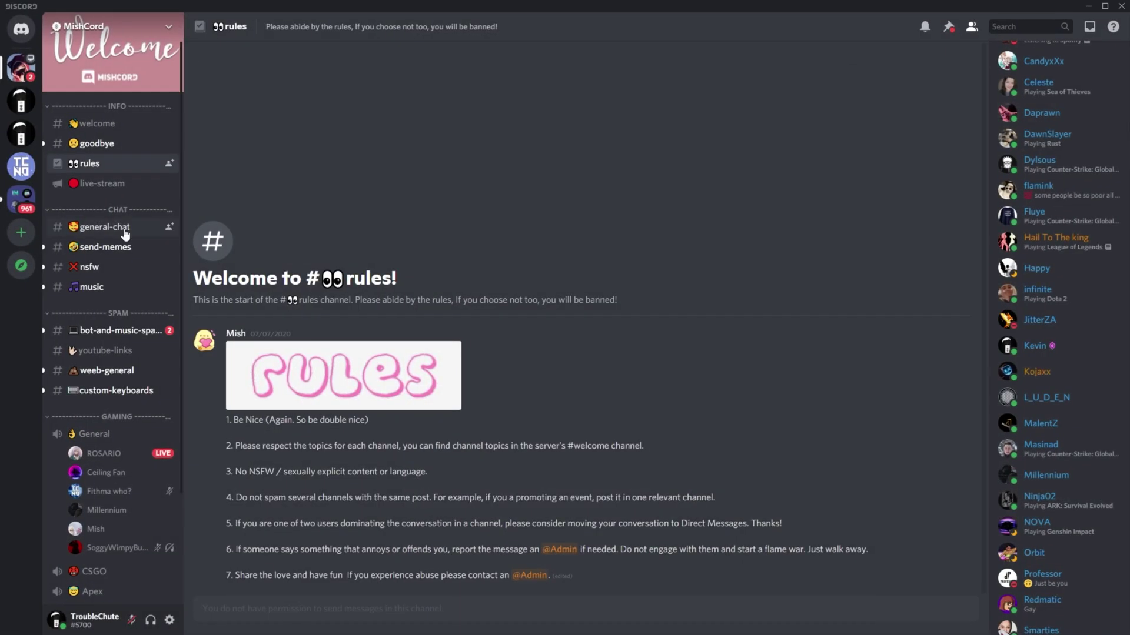
Send a custom MishCord Pepe emoji in the youtube-links channel.
left_click(109, 350)
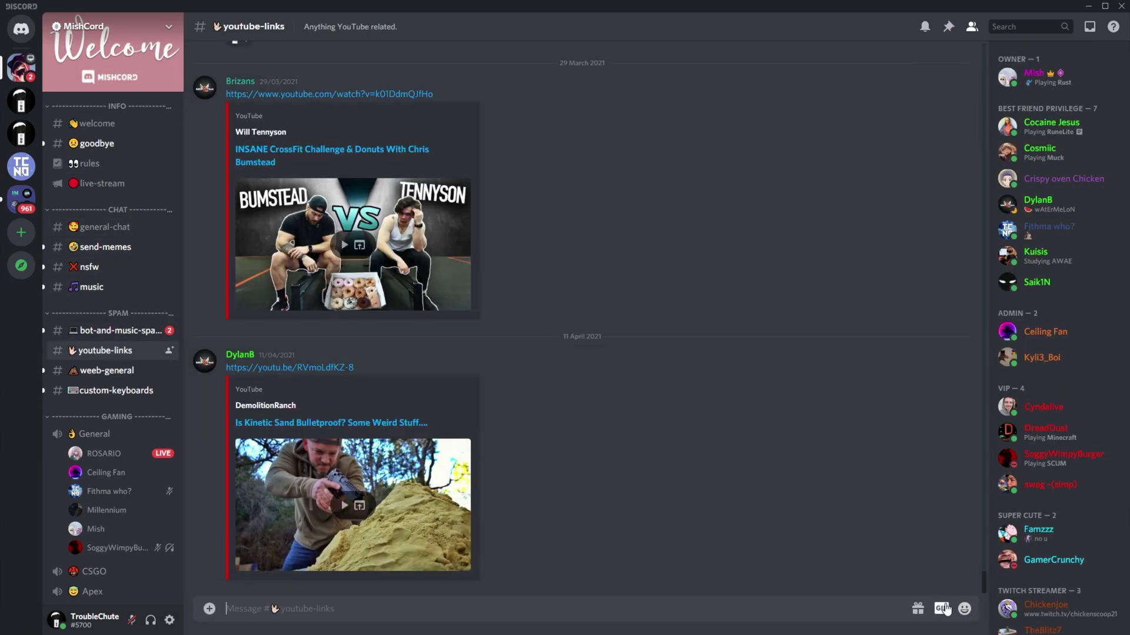
left_click(964, 609)
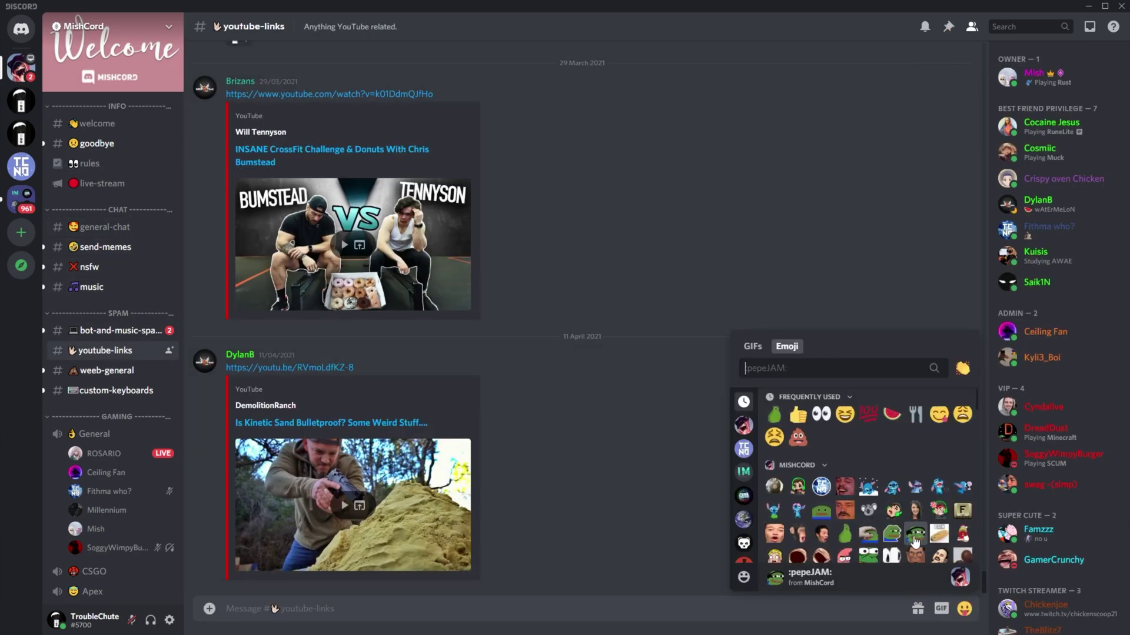
scroll(875, 447, "down", 2)
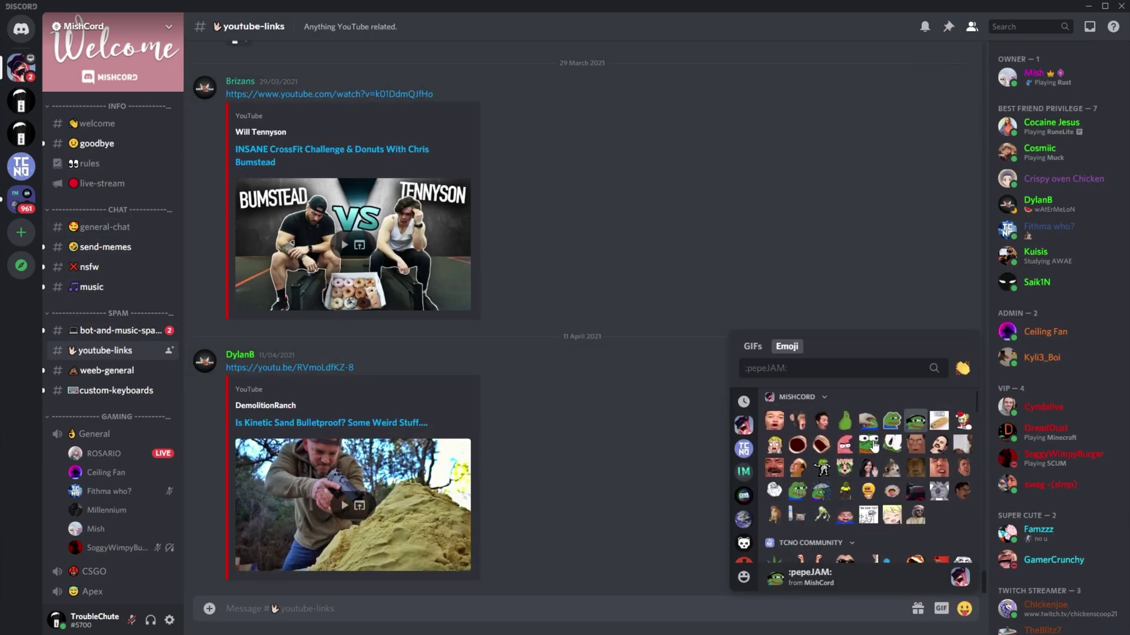
left_click(916, 421)
key("Return")
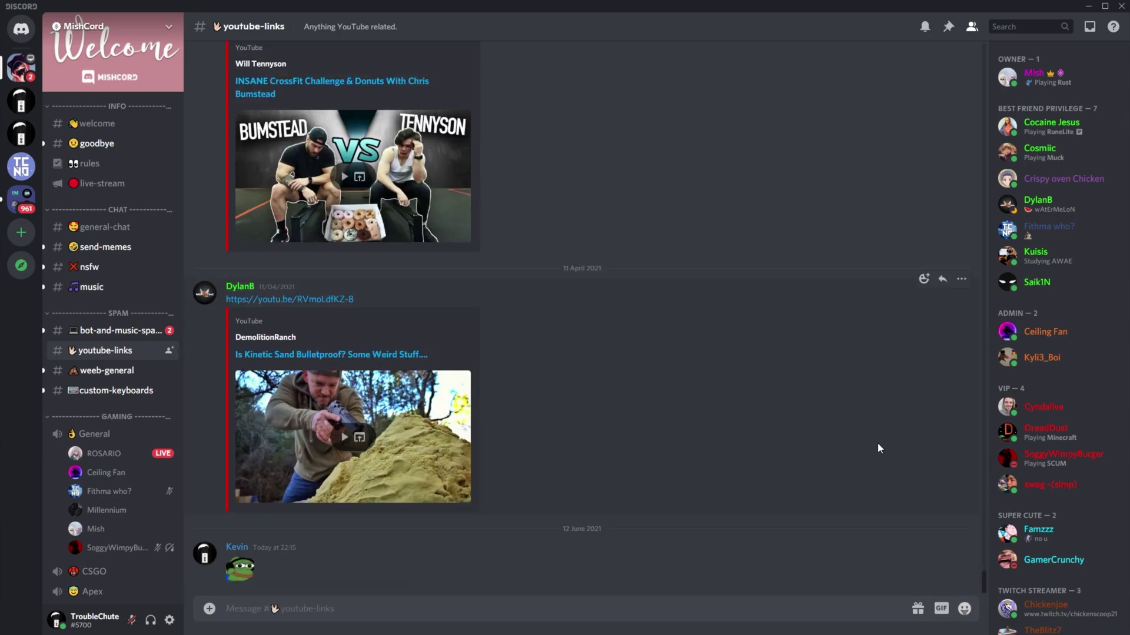
Examine the badges and roles on the profile card of the emoji message's sender.
left_click(235, 547)
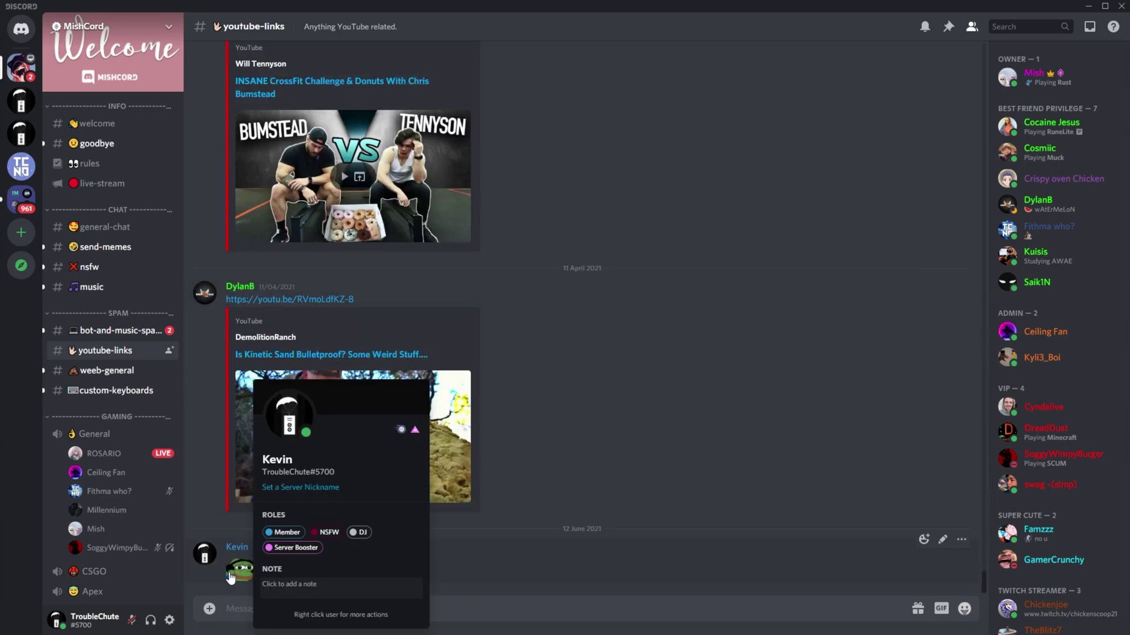
left_click(231, 575)
left_click(528, 567)
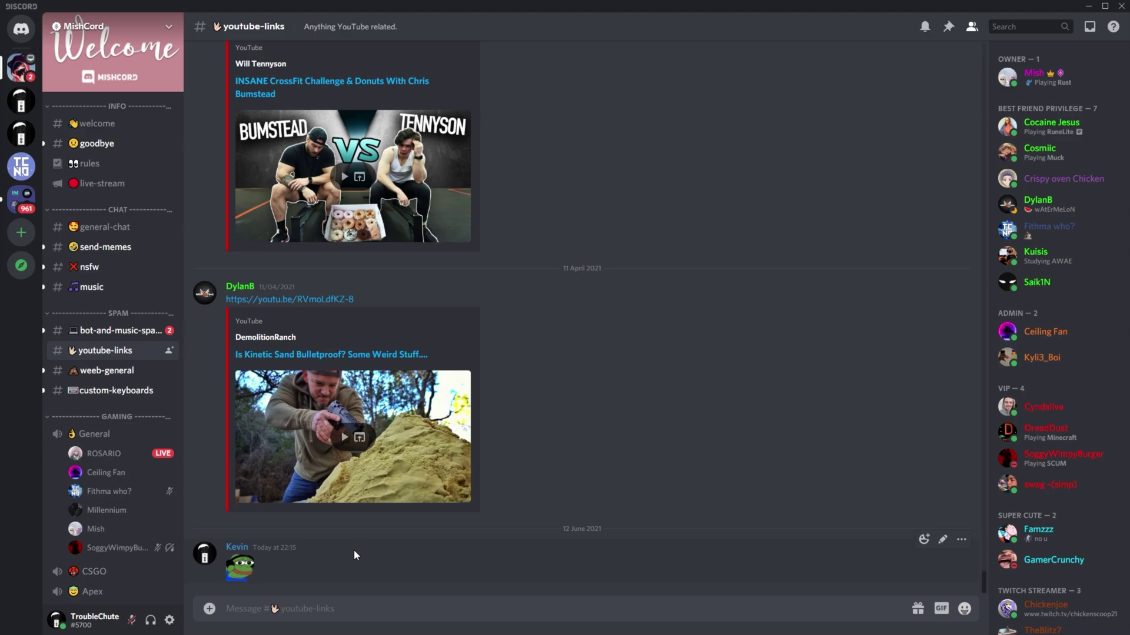
Delete the emoji message just sent in the youtube-links channel.
right_click(387, 557)
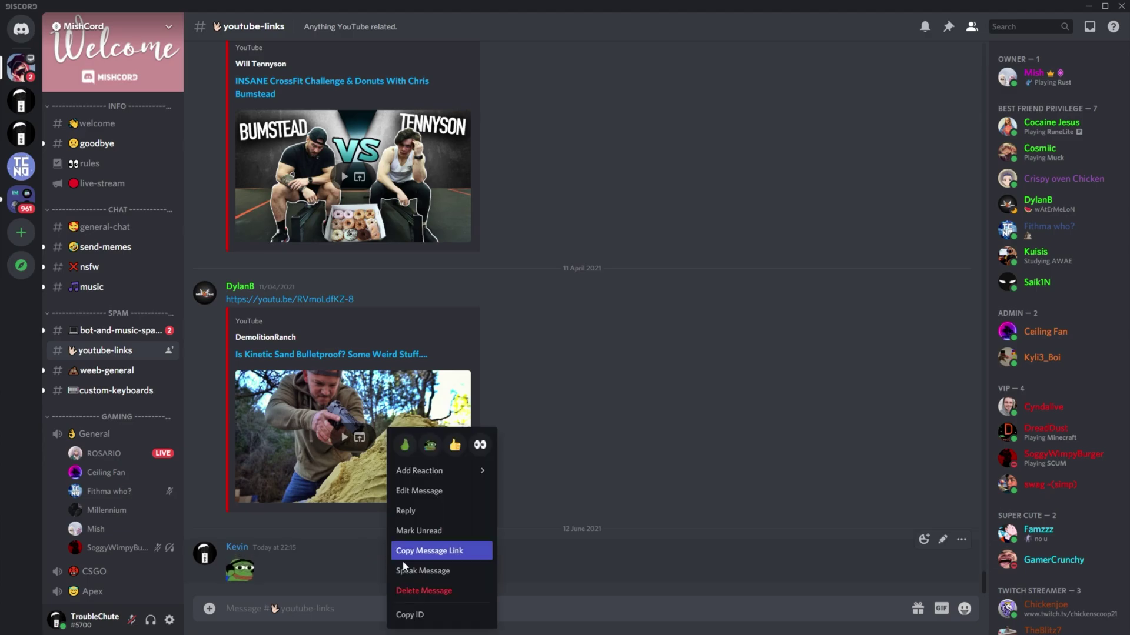
left_click(439, 588)
left_click(656, 399)
Launch Discord again from the Windows desktop.
scroll(1053, 353, "down", 10)
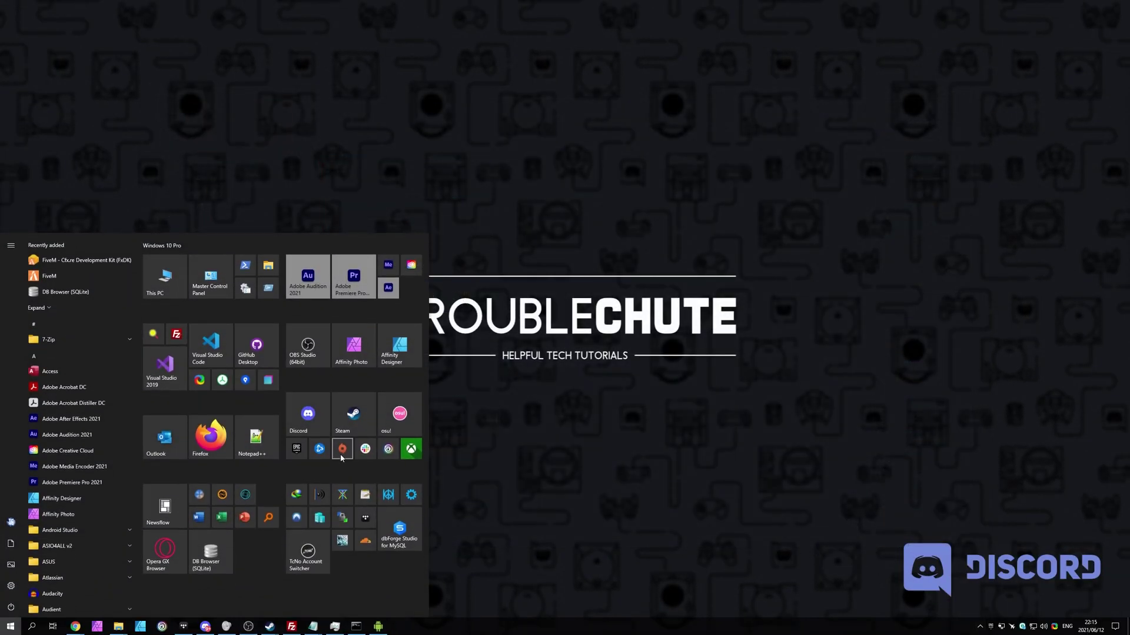
left_click(308, 413)
left_click(157, 131)
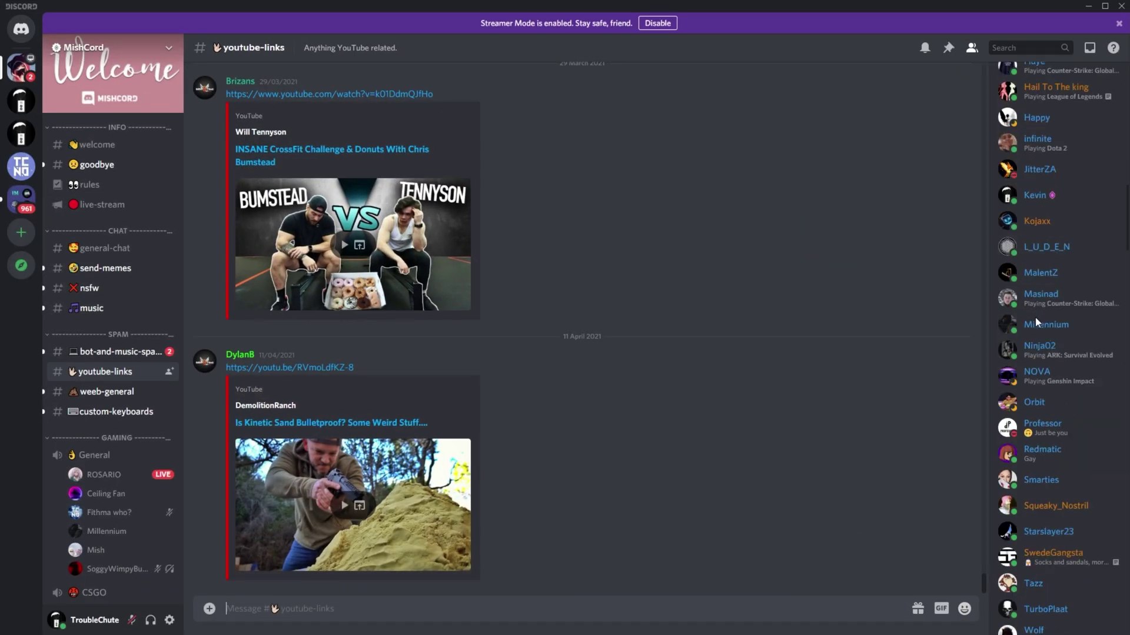
Locate the own account in the member list and check its boost badge and profile card after the cancellation.
scroll(917, 320, "down", 10)
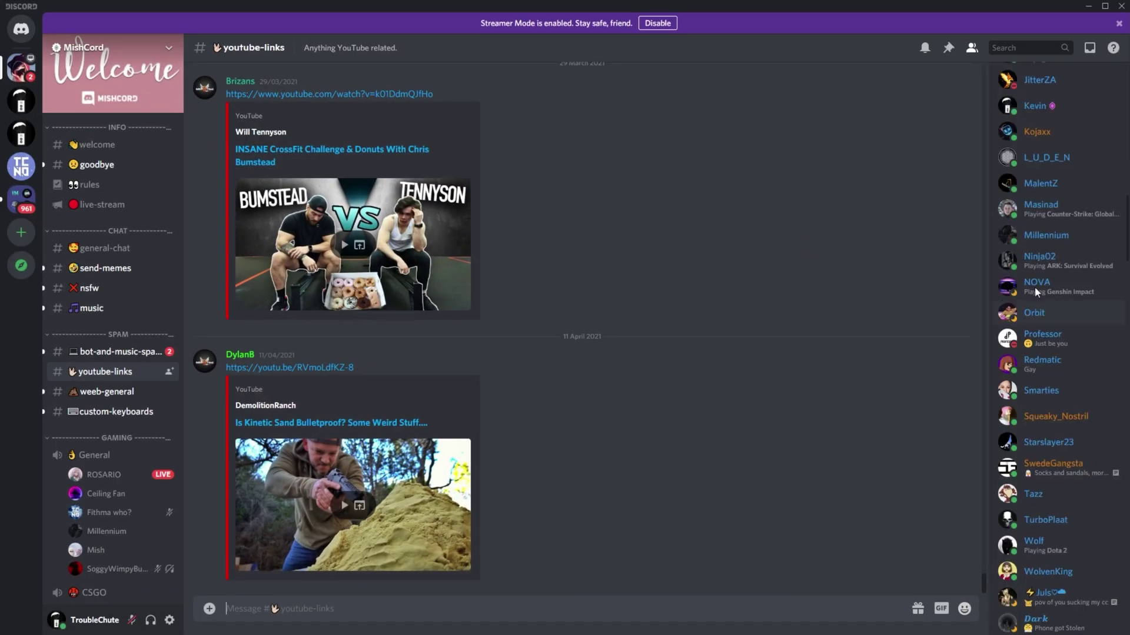
mouse_move(1051, 168)
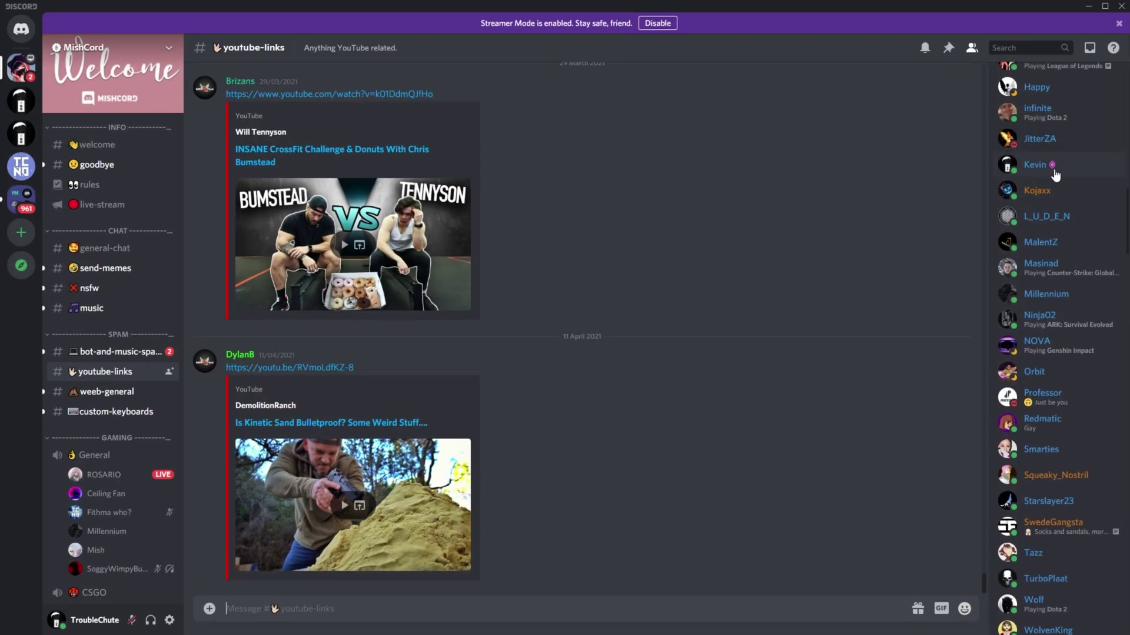
left_click(1064, 171)
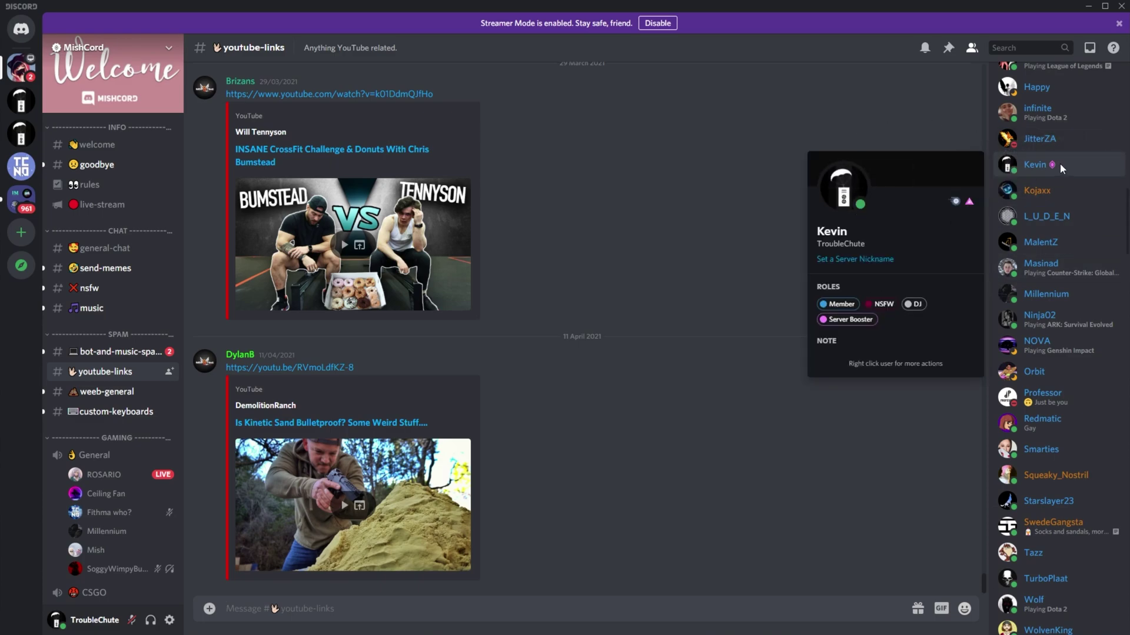
left_click(838, 134)
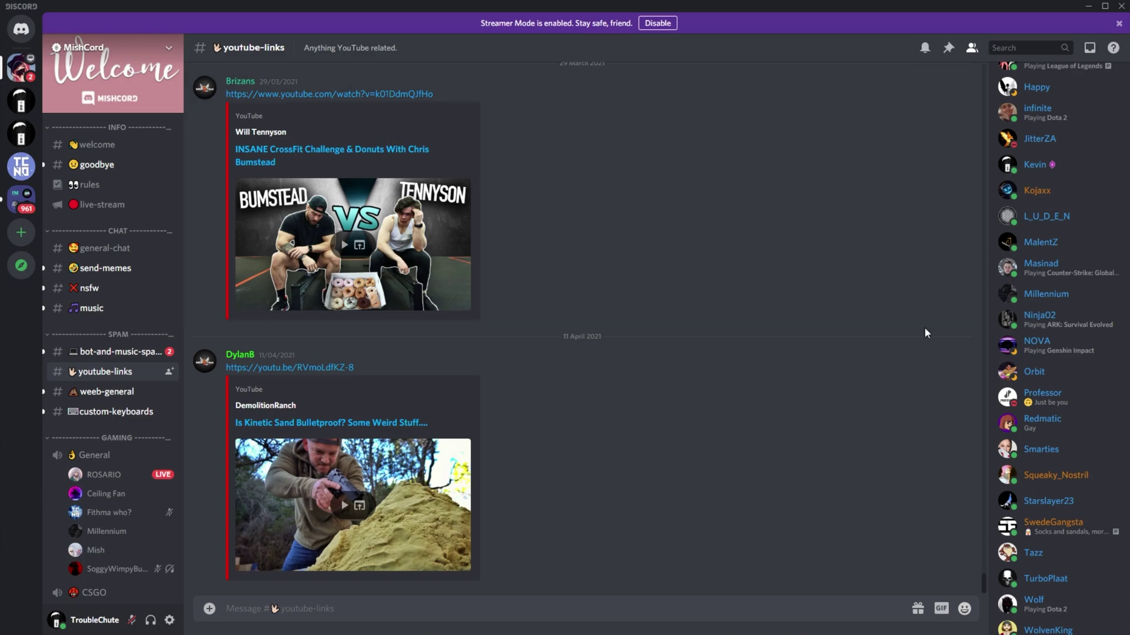
scroll(1040, 403, "up", 10)
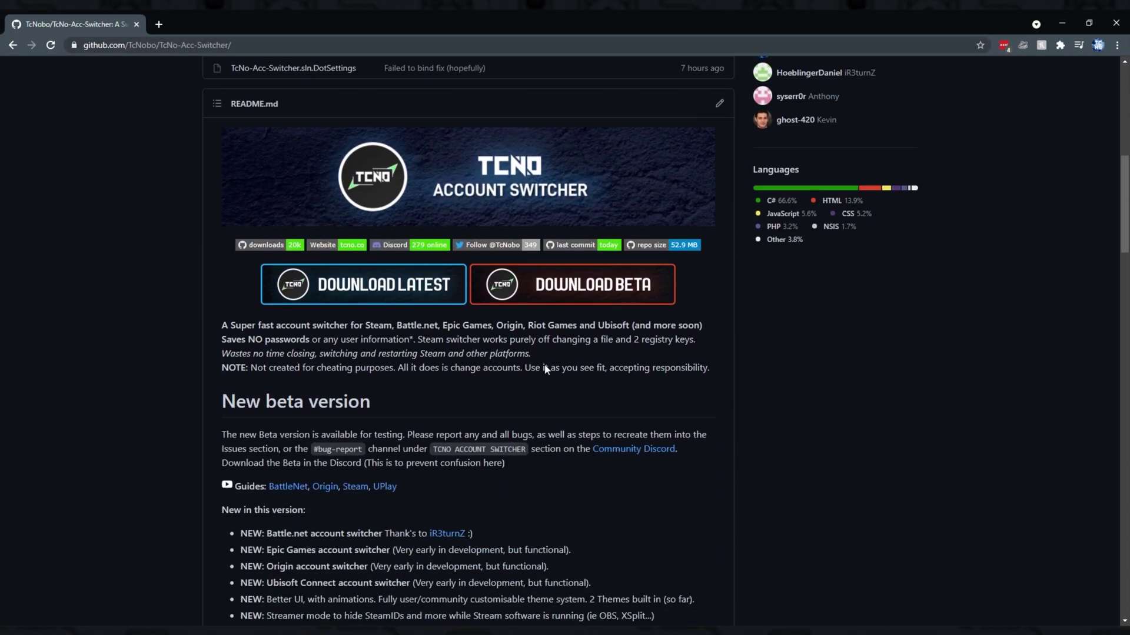
Look through the README and file list of the TcNo-Acc-Switcher repository on GitHub.
scroll(700, 378, "down", 10)
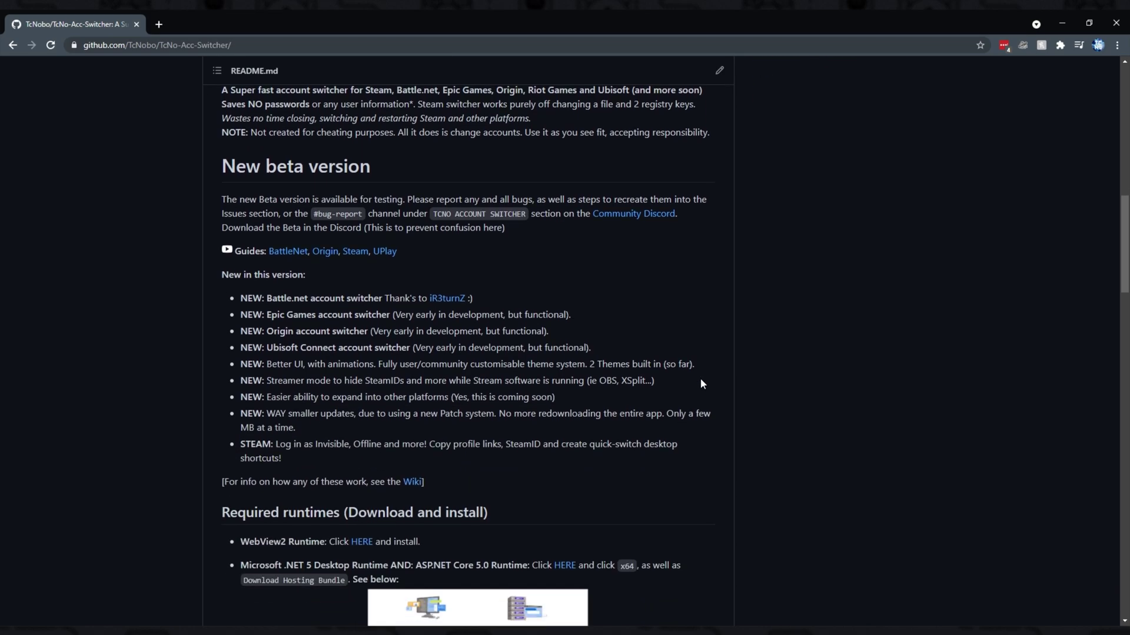
scroll(700, 379, "up", 20)
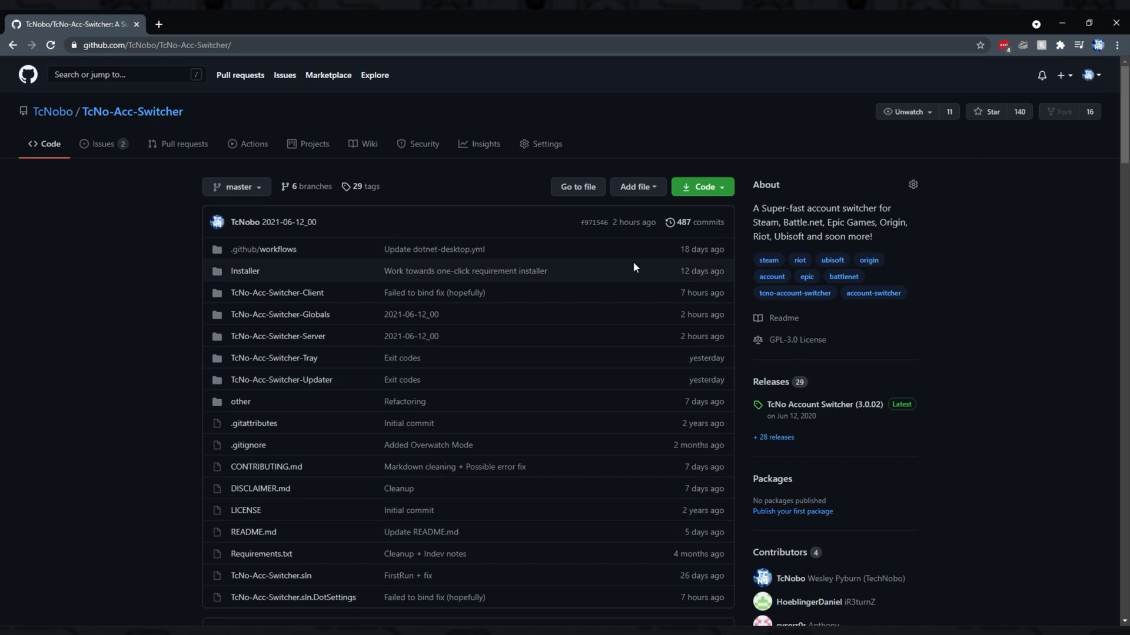
scroll(633, 263, "down", 1)
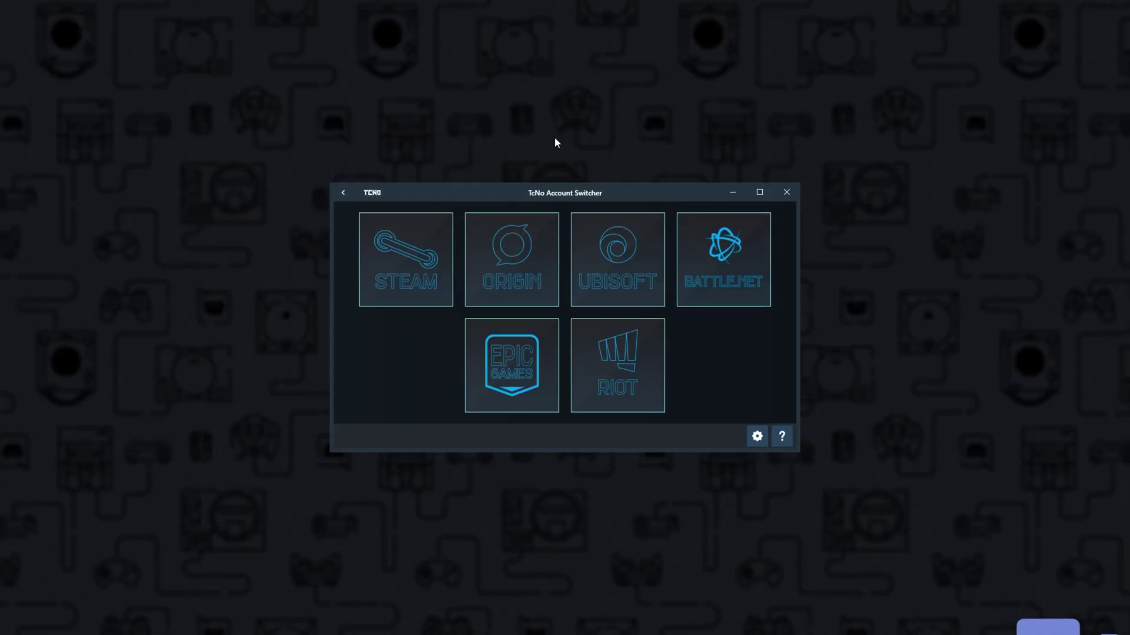
In TcNo Account Switcher, open the Epic Games accounts and select the second saved account.
left_click(509, 373)
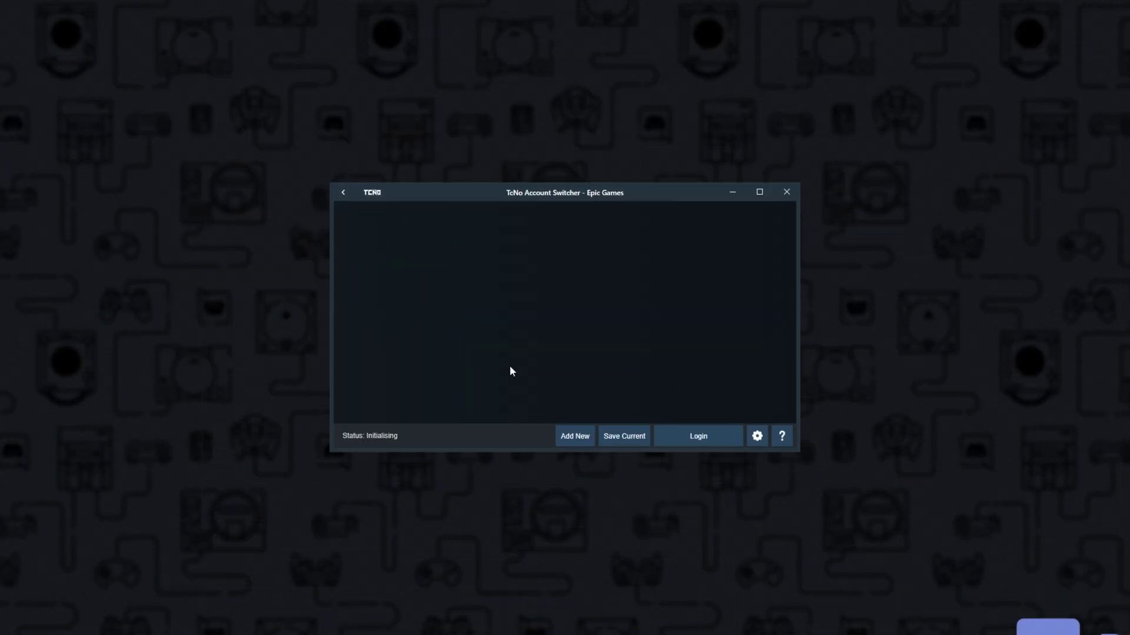
left_click(431, 251)
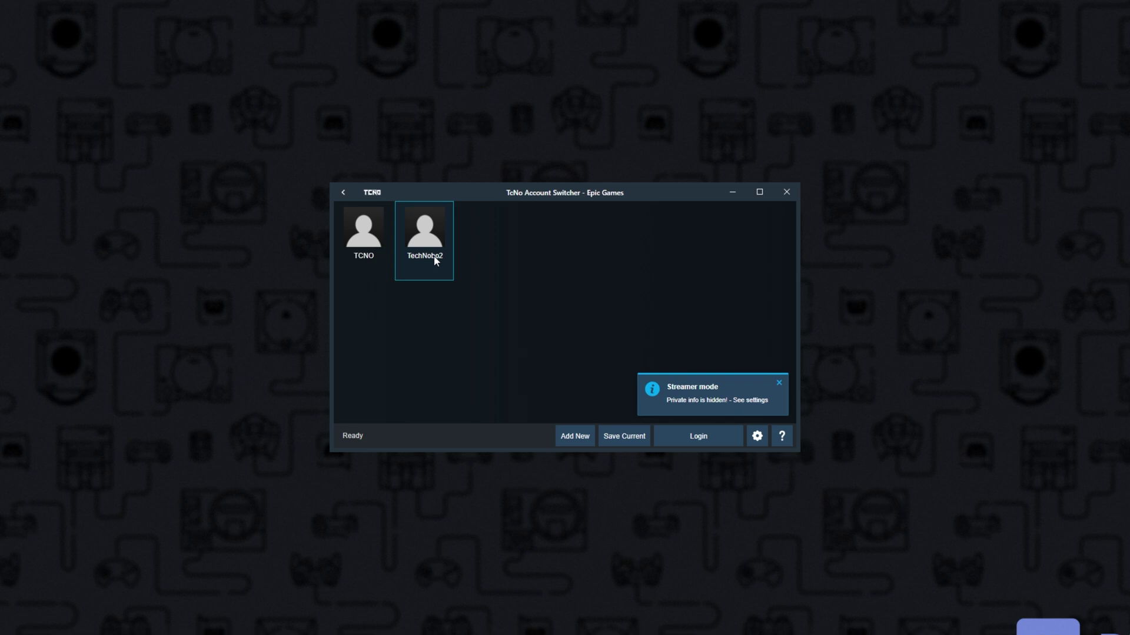
left_click(370, 245)
left_click(412, 252)
right_click(412, 252)
left_click(402, 333)
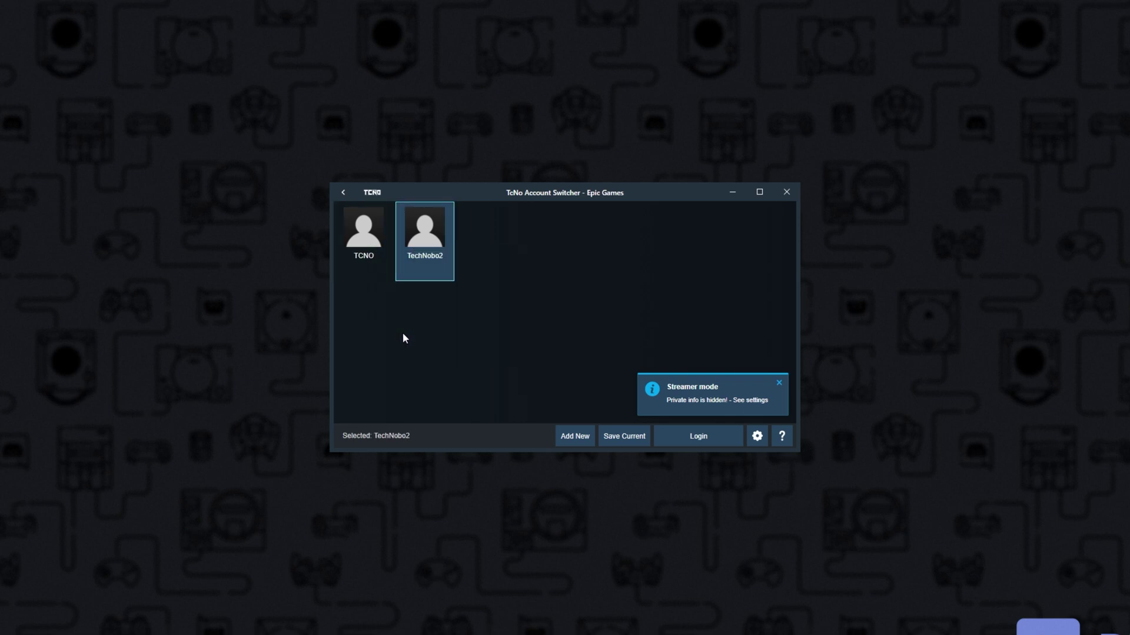